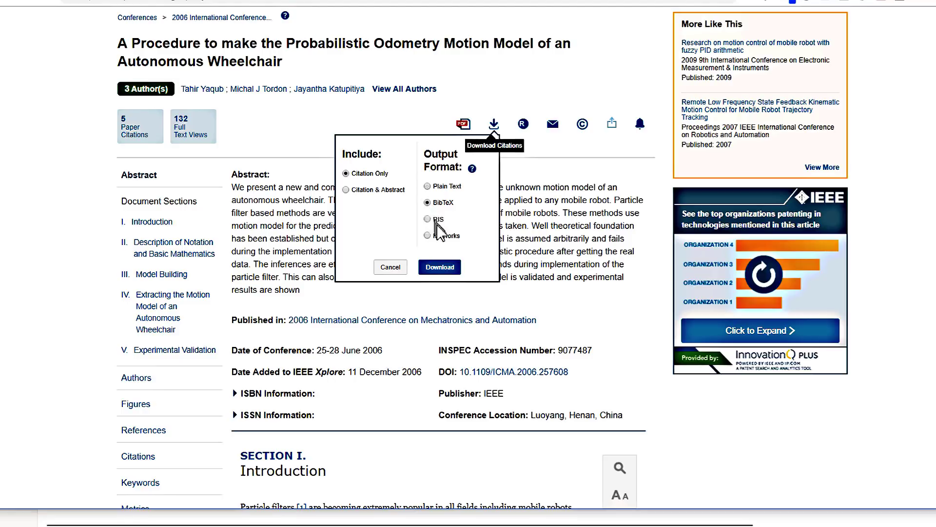
Download the Probabilistic Odometry paper's citation as BibTeX text and copy the whole entry
left_click(437, 270)
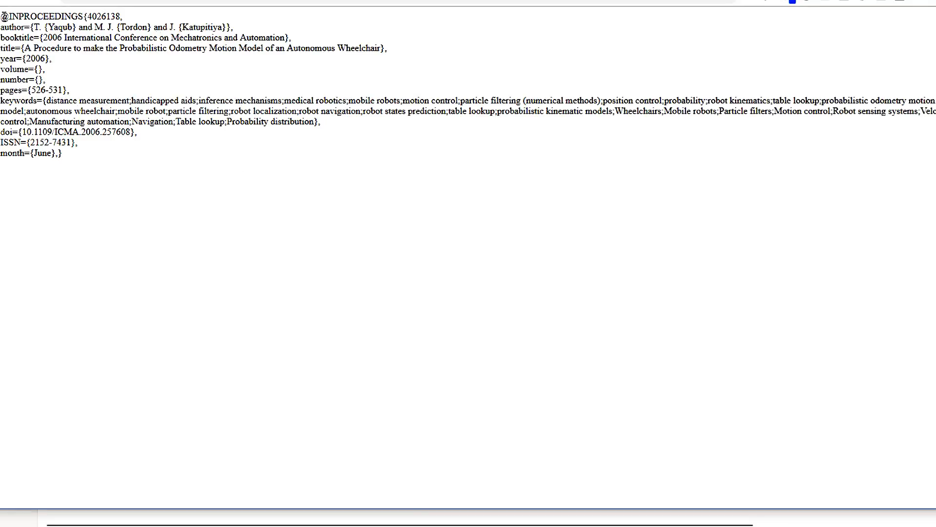
key("ctrl+a")
right_click(193, 112)
left_click(205, 116)
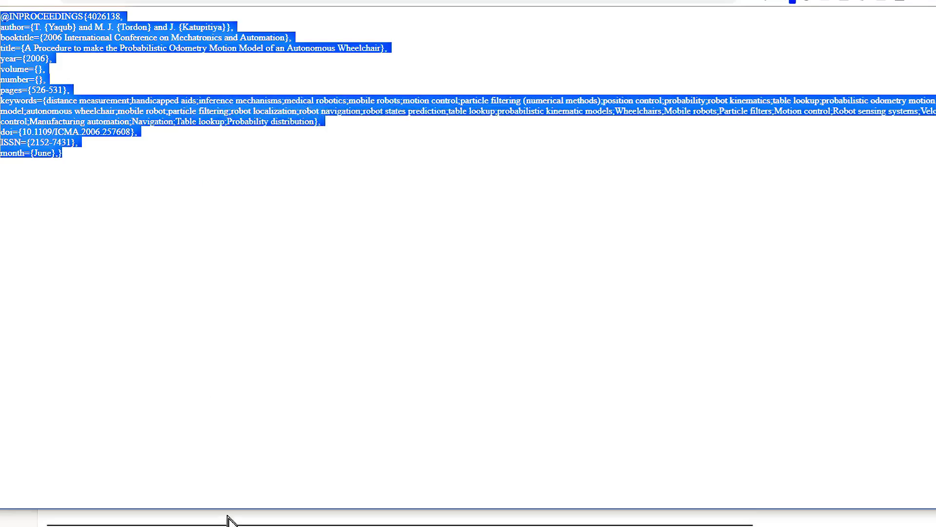
left_click(228, 519)
Paste the copied IEEE BibTeX entry on empty line 2010 of thesis.bib
scroll(246, 198, "down", 4)
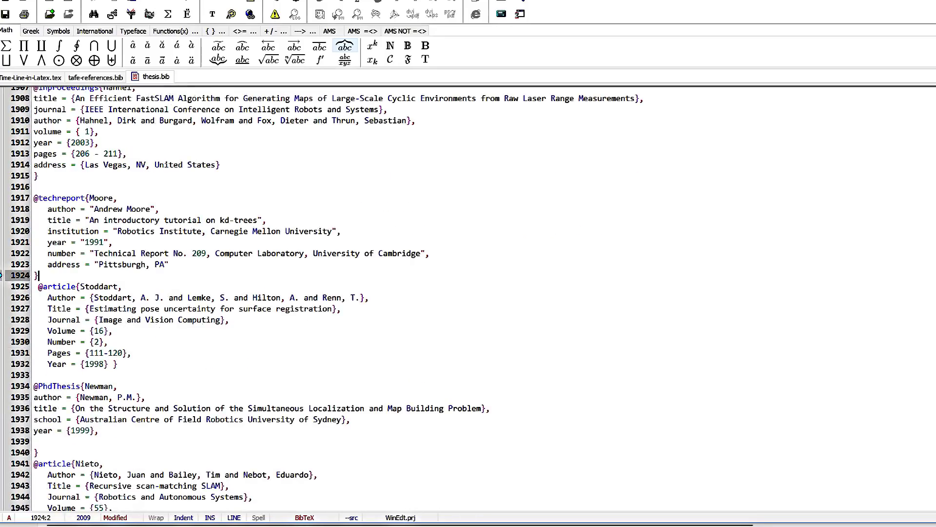
scroll(468, 297, "down", 20)
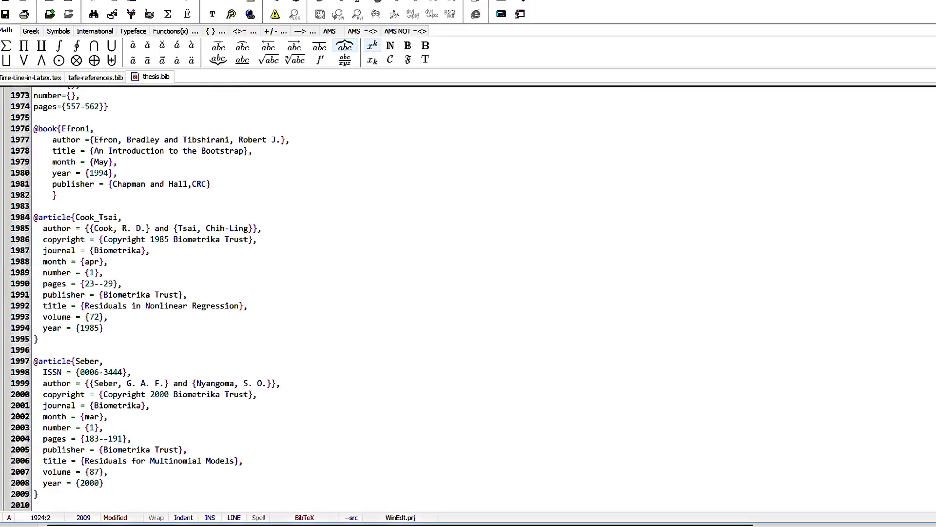
left_click(45, 502)
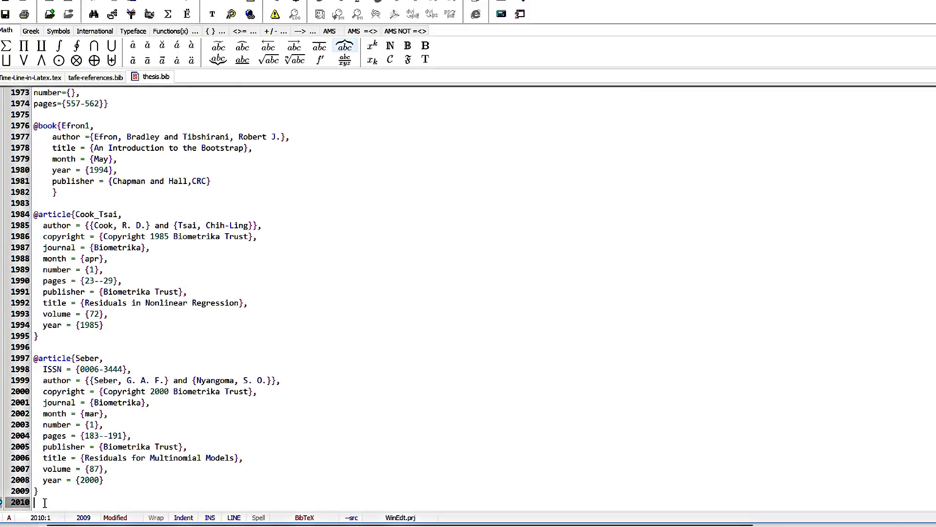
right_click(44, 502)
left_click(88, 437)
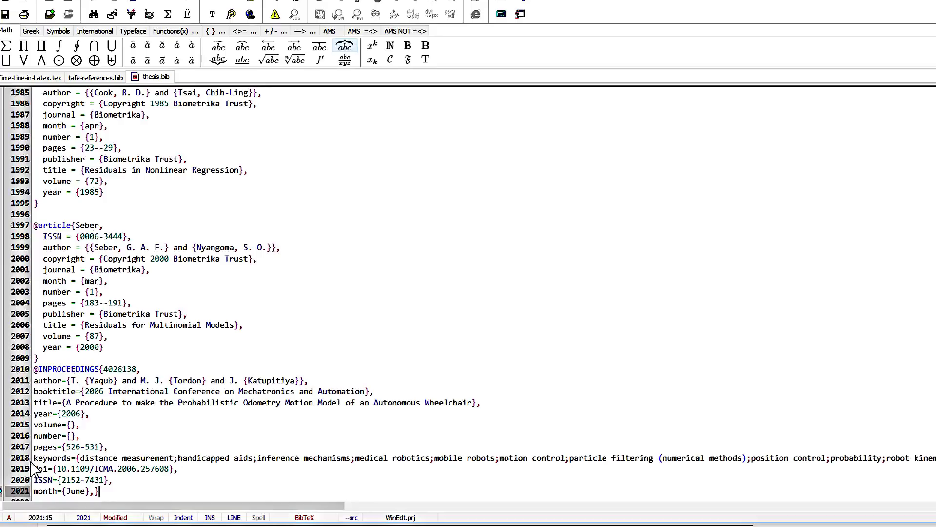
Delete the keywords, doi and ISSN lines from the pasted entry
left_click_drag(33, 458, 196, 474)
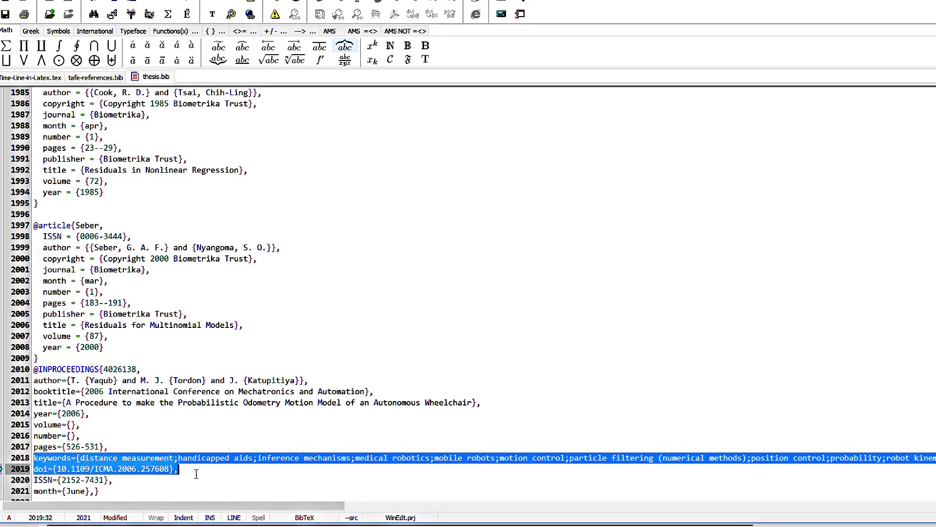
key("Delete")
key("Delete")
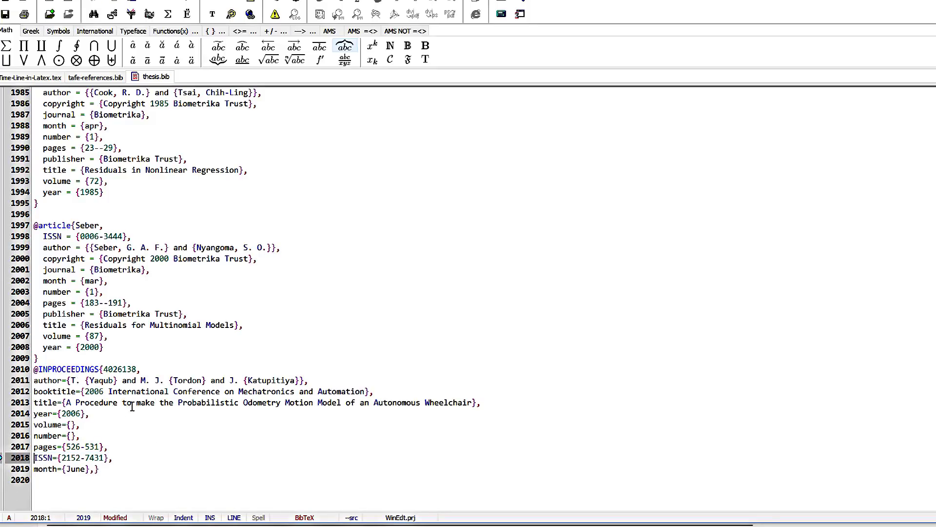
left_click_drag(115, 457, 30, 460)
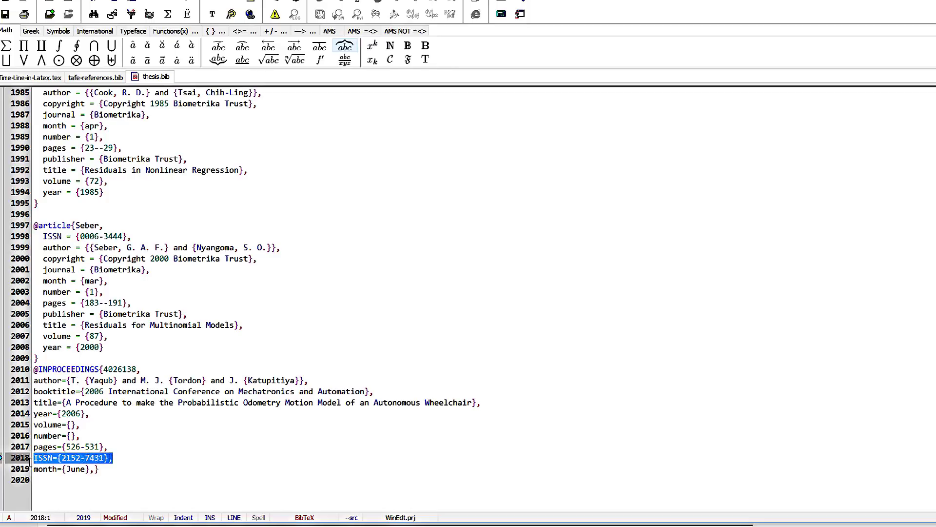
key("Delete")
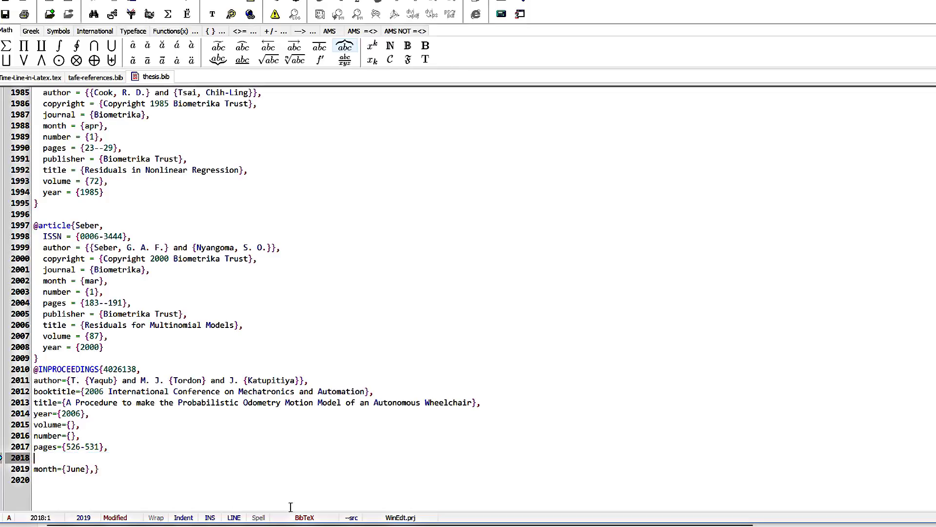
key("Delete")
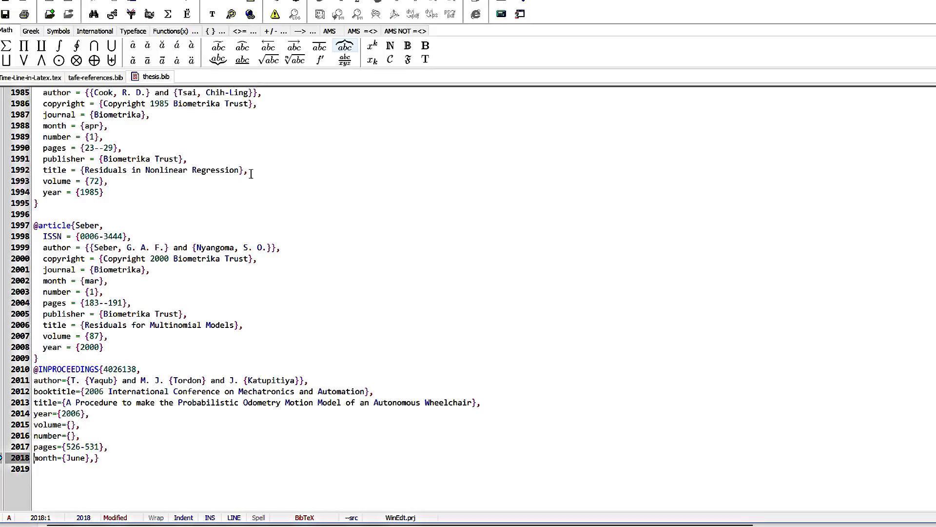
key("alt+Tab")
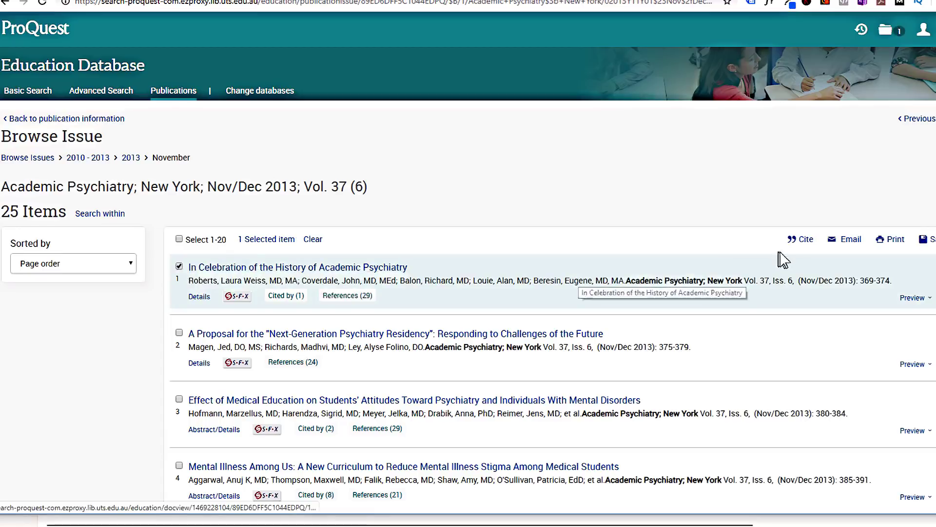
Show the selected Academic Psychiatry article's citation in the BibTeX style
left_click(806, 239)
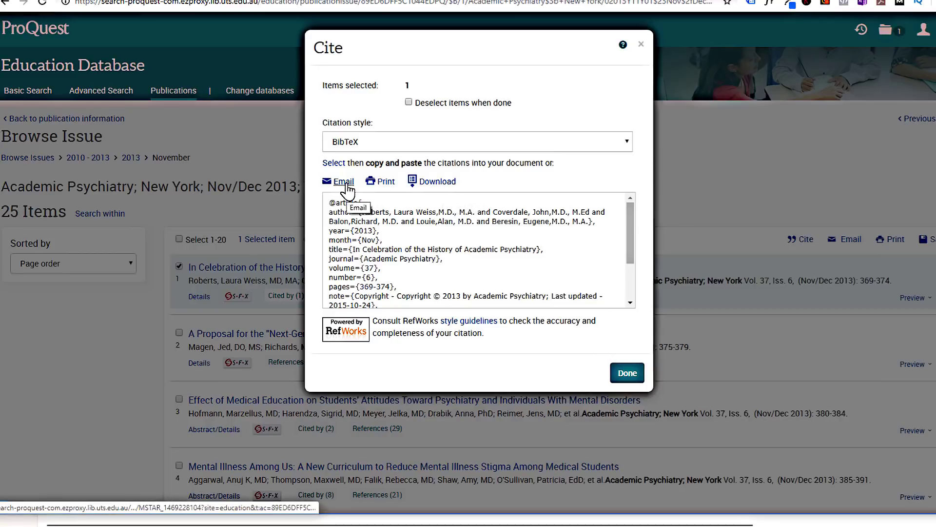
left_click(626, 144)
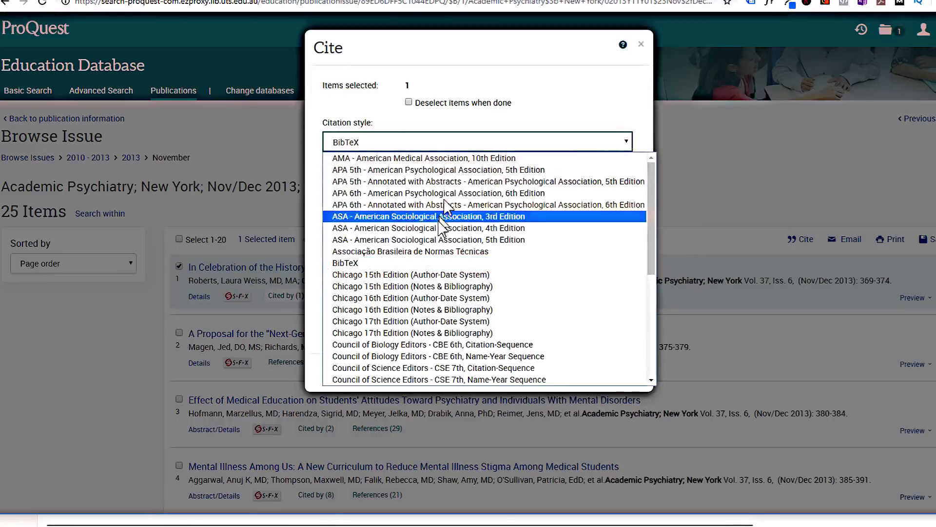
left_click(349, 263)
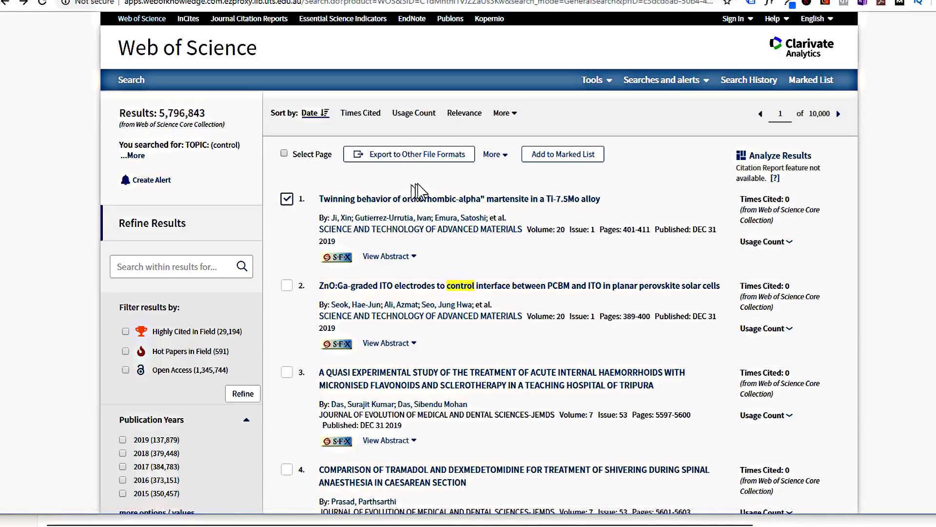
Export the checked record as BibTeX with record content limited to Author, Title, Source
left_click(396, 160)
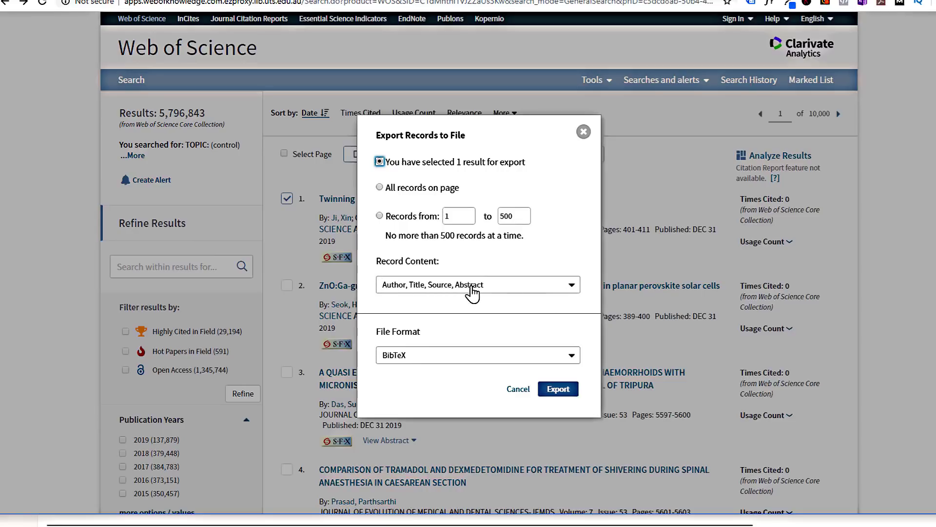
left_click(572, 288)
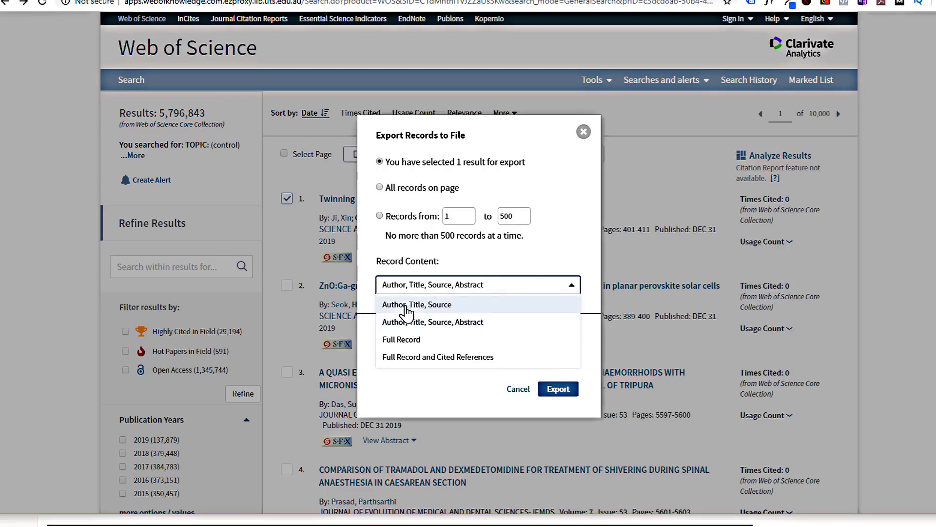
left_click(431, 305)
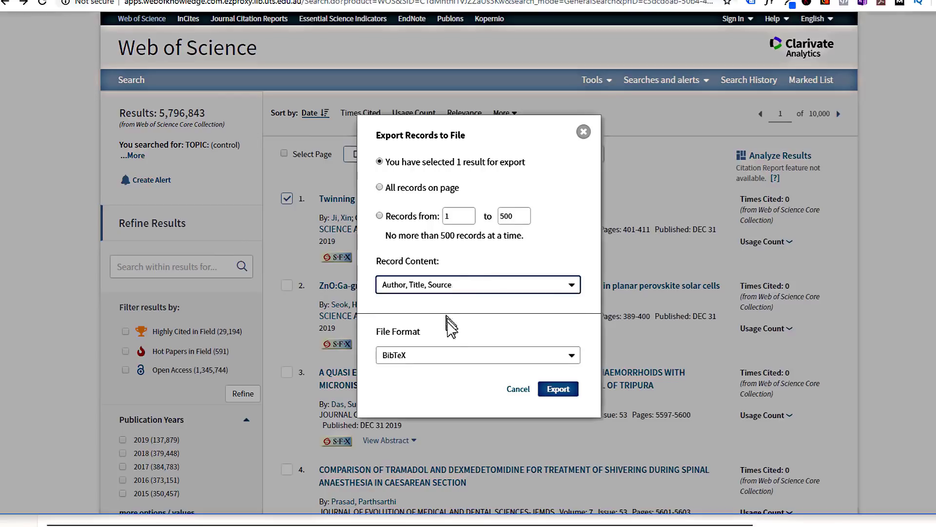
left_click(476, 359)
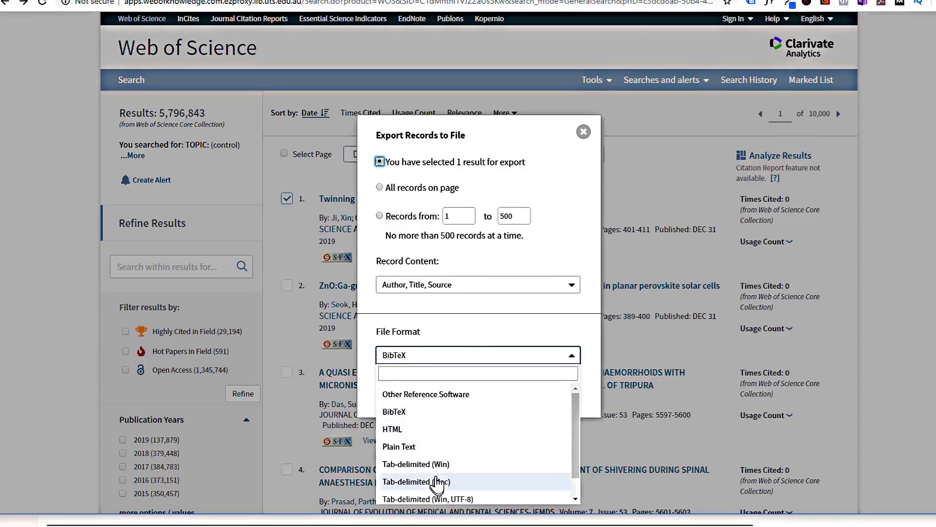
left_click(415, 361)
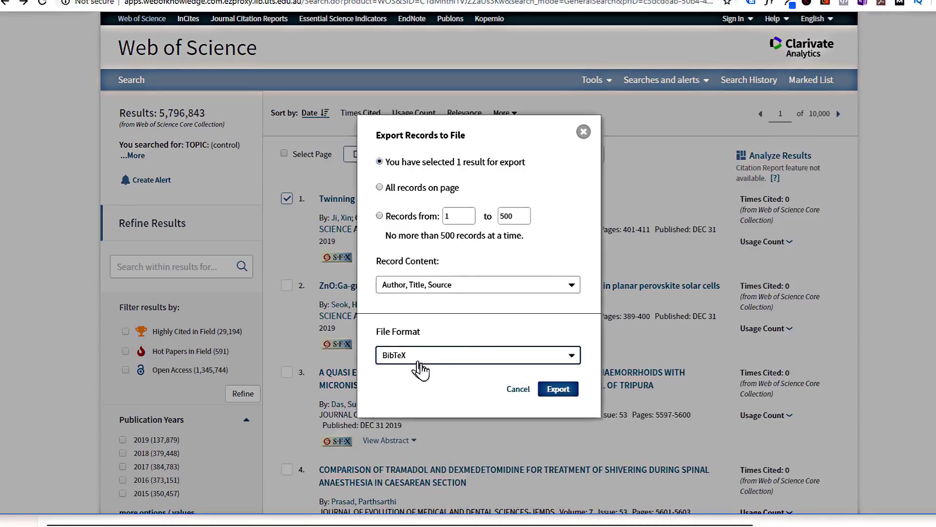
left_click(566, 390)
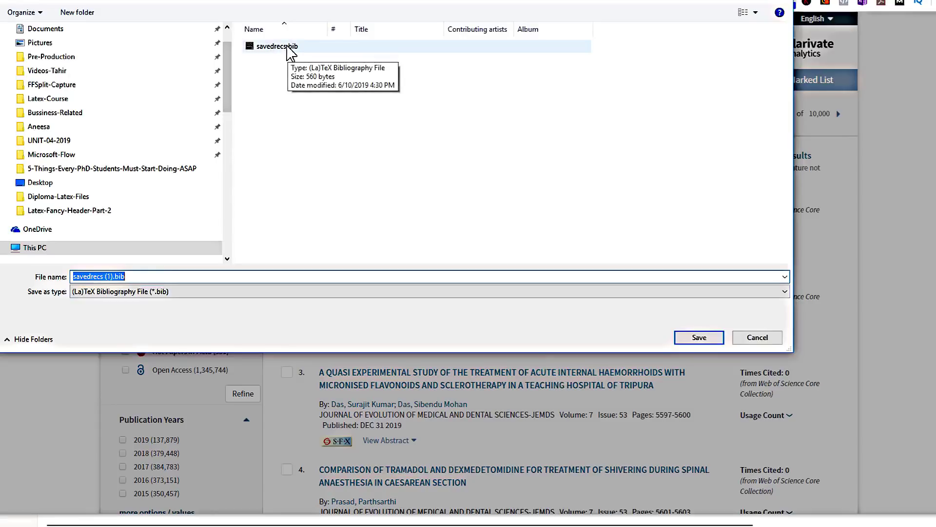
Cancel saving the exported file and close the sending records box
left_click(756, 338)
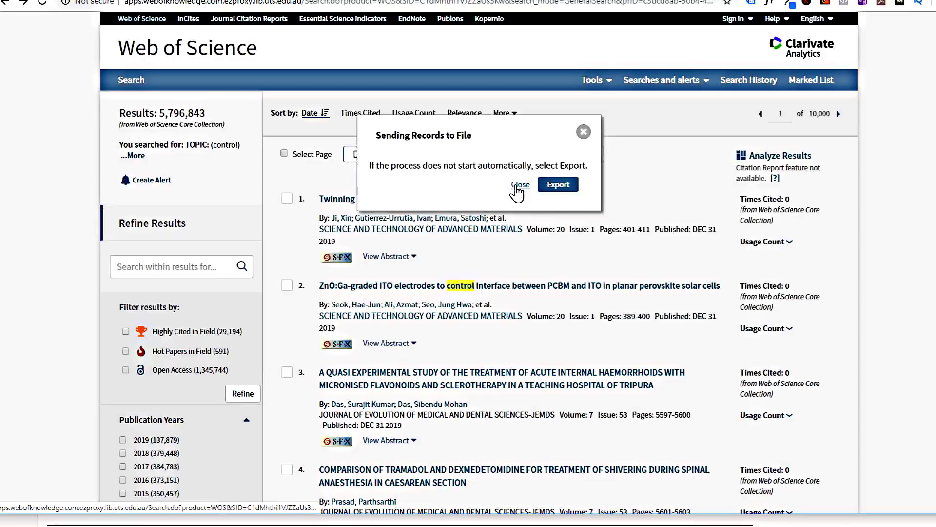
left_click(519, 185)
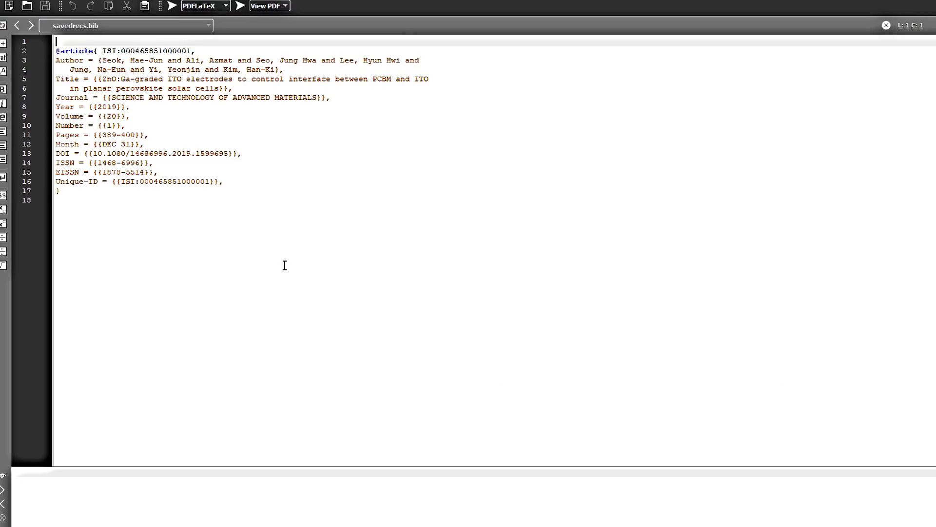
left_click(356, 497)
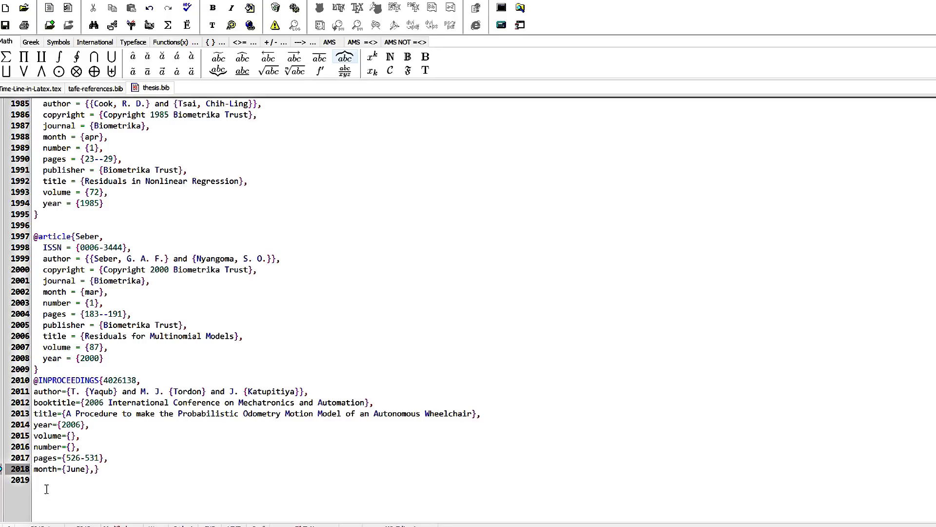
Place the cursor on empty line 2019, below the wheelchair odometry entry in thesis.bib
left_click(47, 489)
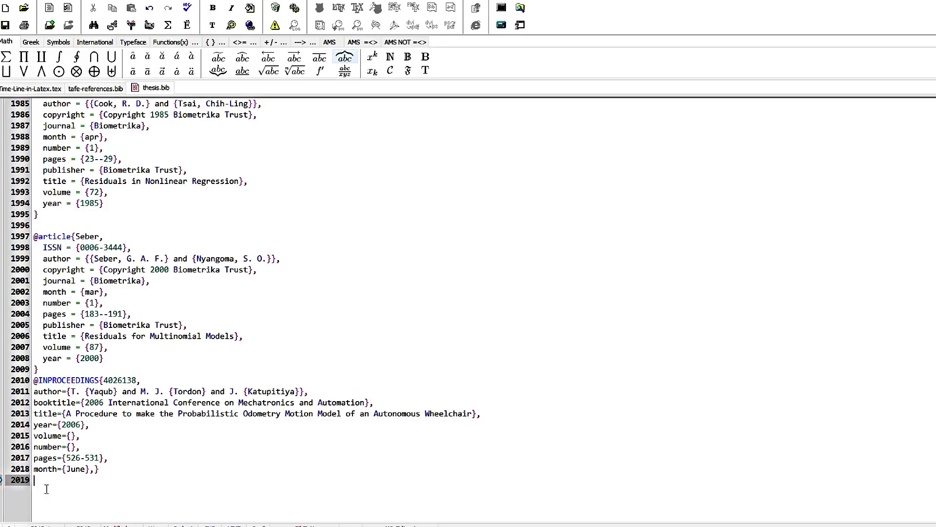